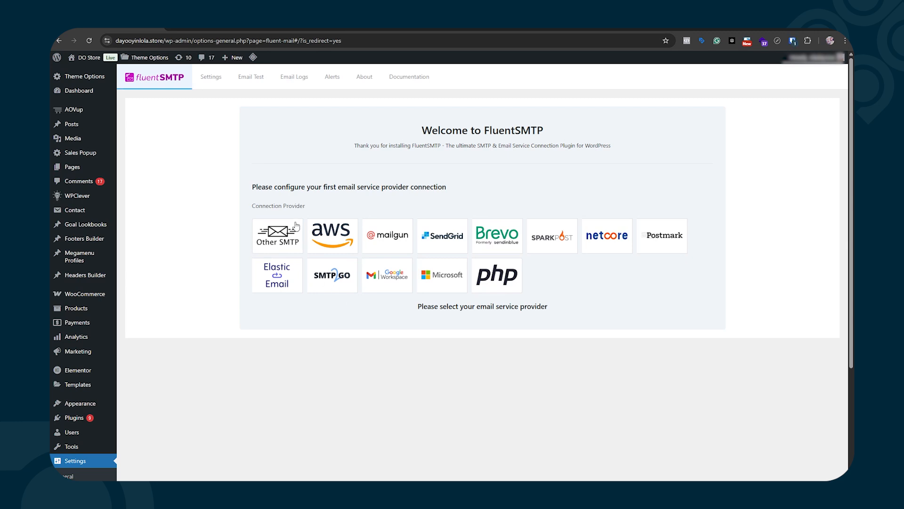
Choose Other SMTP as the provider and enter the site mailbox address as From Email.
{"action": "left_click", "coordinate": [277, 232]}
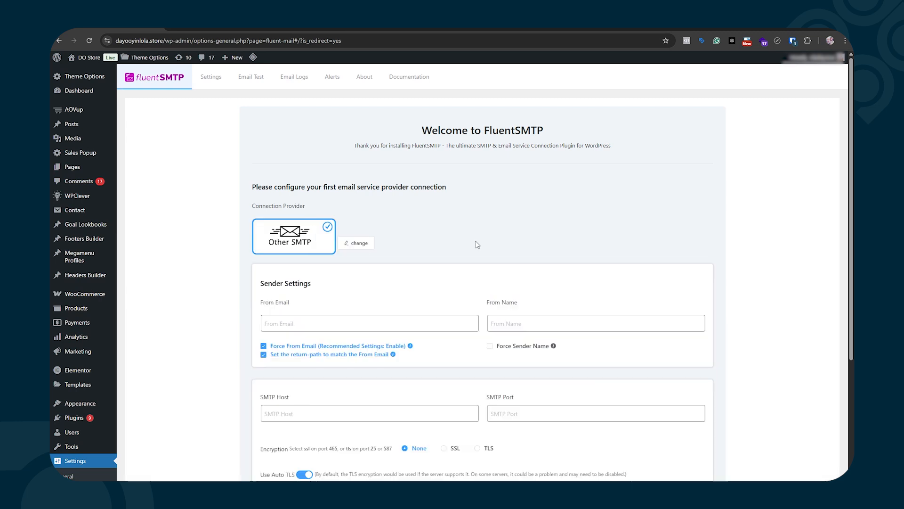
{"action": "scroll", "coordinate": [476, 244], "scroll_direction": "down", "scroll_amount": 3}
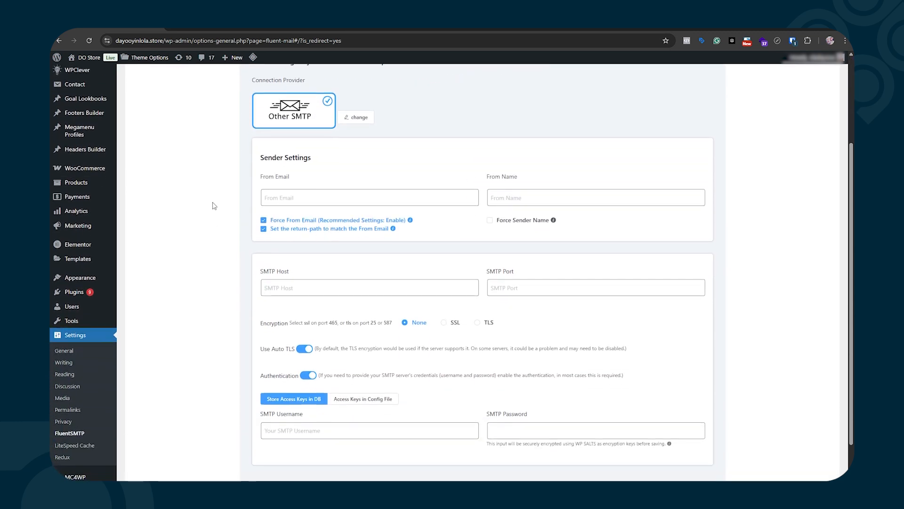
{"action": "left_click", "coordinate": [282, 200]}
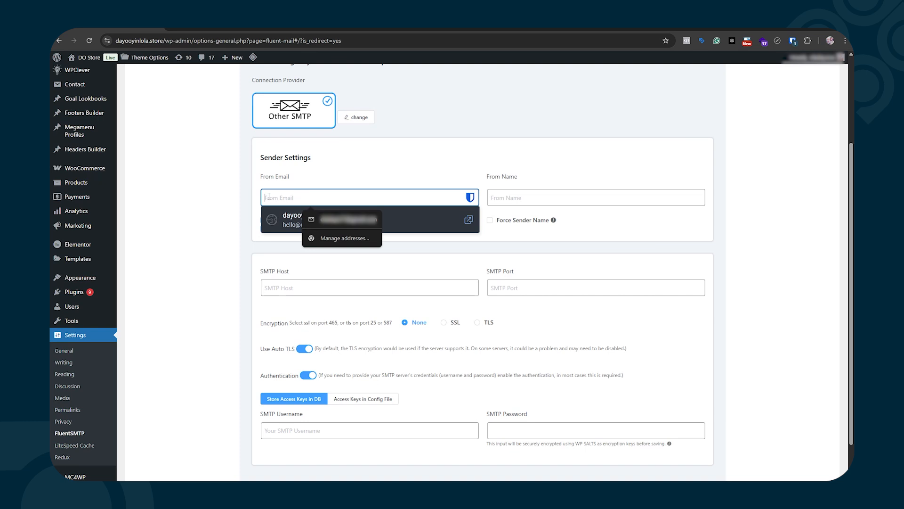
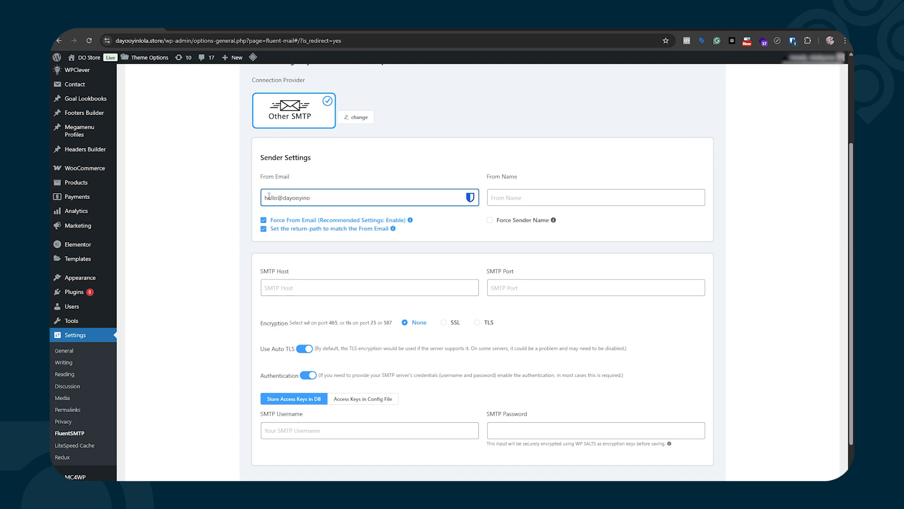
Enter the site owner's name as From Name, force the sender name, and open a new tab.
{"action": "left_click", "coordinate": [505, 197]}
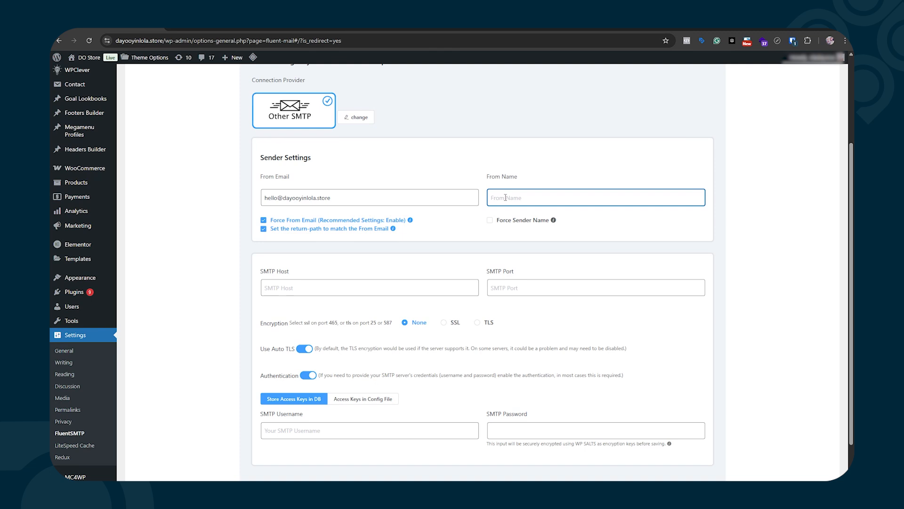
{"action": "left_click", "coordinate": [490, 221]}
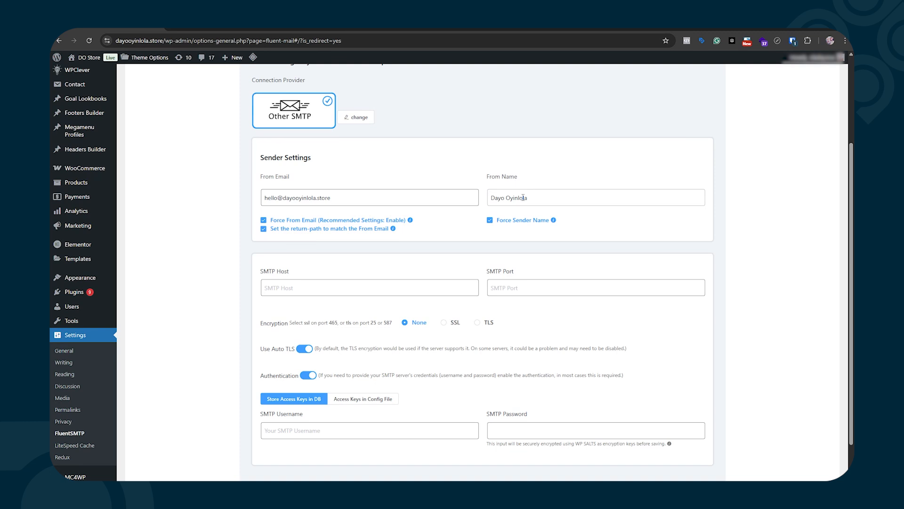
{"action": "scroll", "coordinate": [241, 255], "scroll_direction": "down", "scroll_amount": 1}
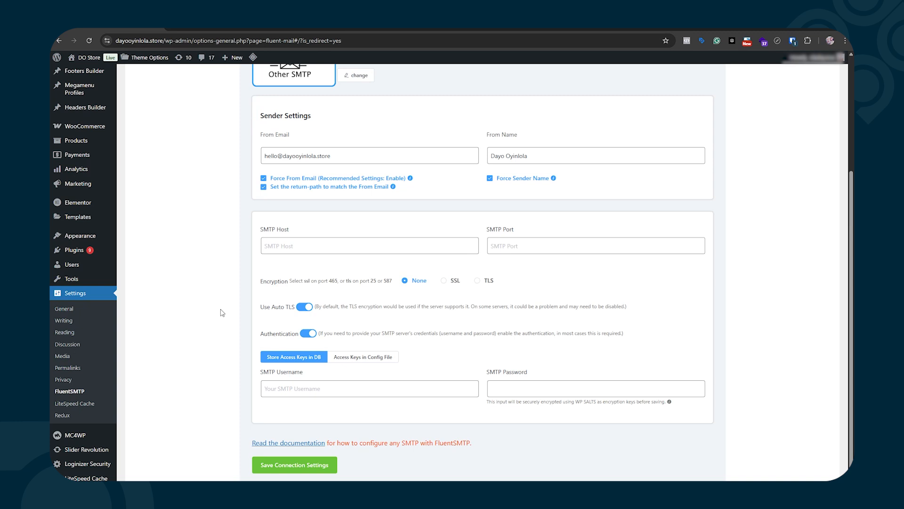
{"action": "key", "text": "ctrl+t"}
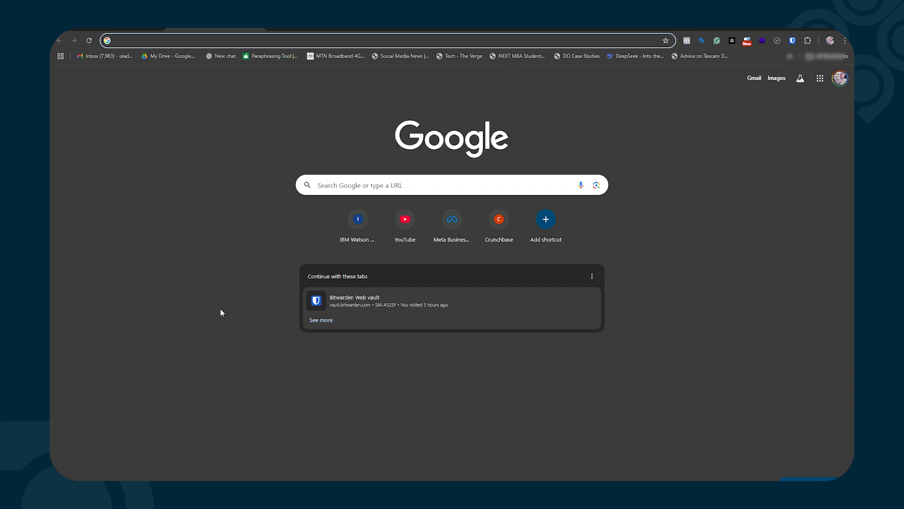
Log into the domain's /webmail with the mailbox's saved password.
{"action": "key", "text": "Return"}
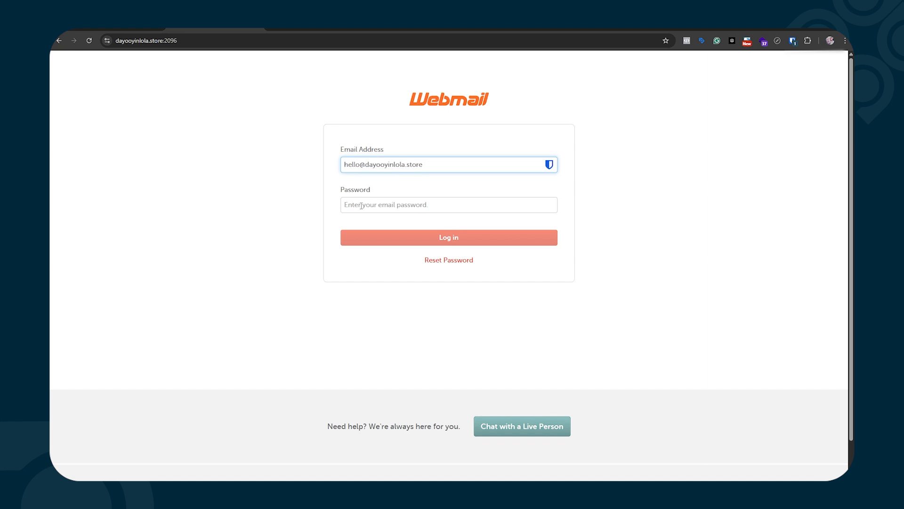
{"action": "left_click", "coordinate": [361, 205]}
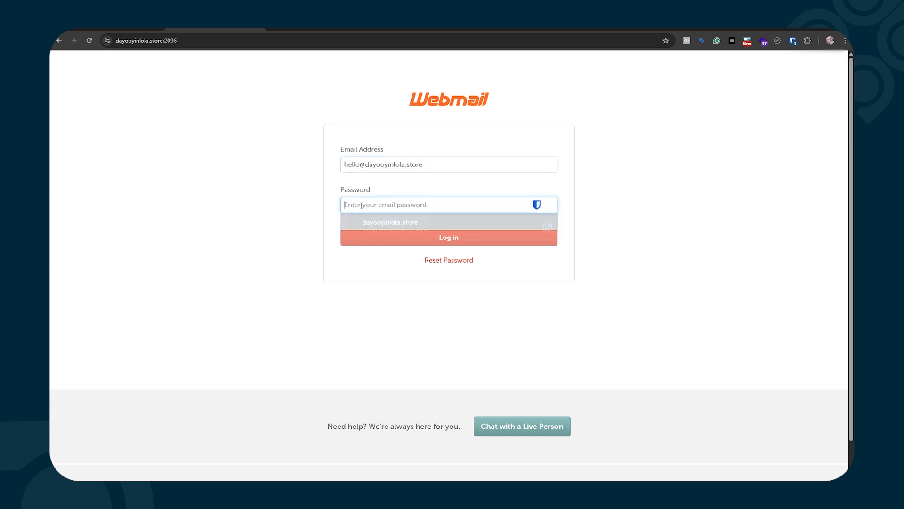
{"action": "left_click", "coordinate": [416, 233]}
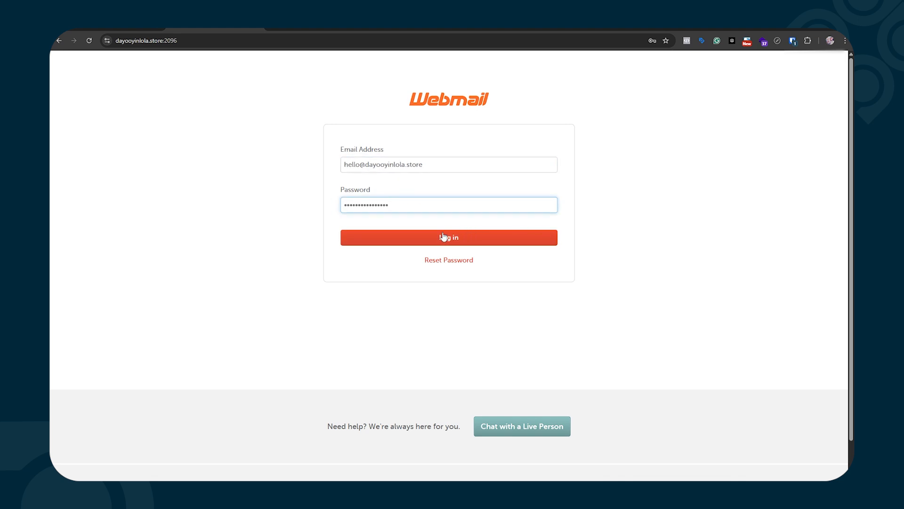
{"action": "left_click", "coordinate": [368, 239]}
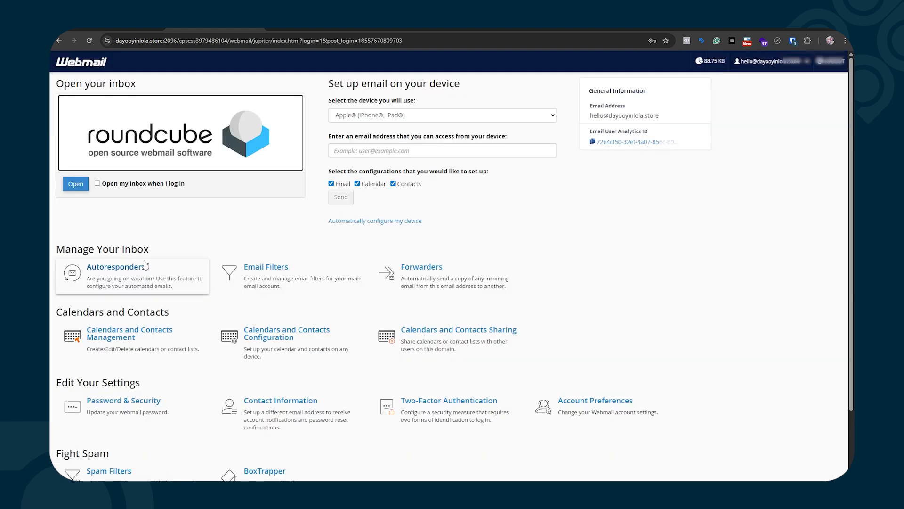
View the mailbox's manual mail client settings (SMTP port 465), then return to FluentSMTP.
{"action": "scroll", "coordinate": [143, 265], "scroll_direction": "down", "scroll_amount": 2}
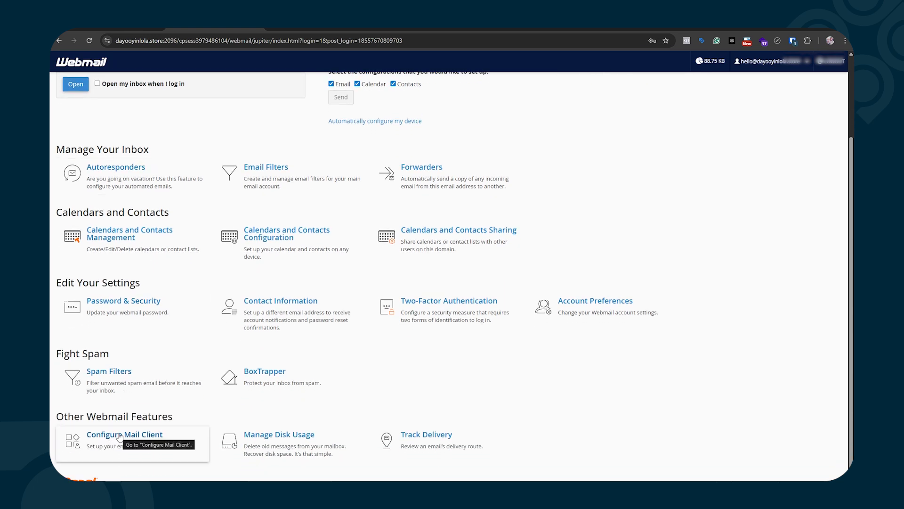
{"action": "left_click", "coordinate": [119, 437]}
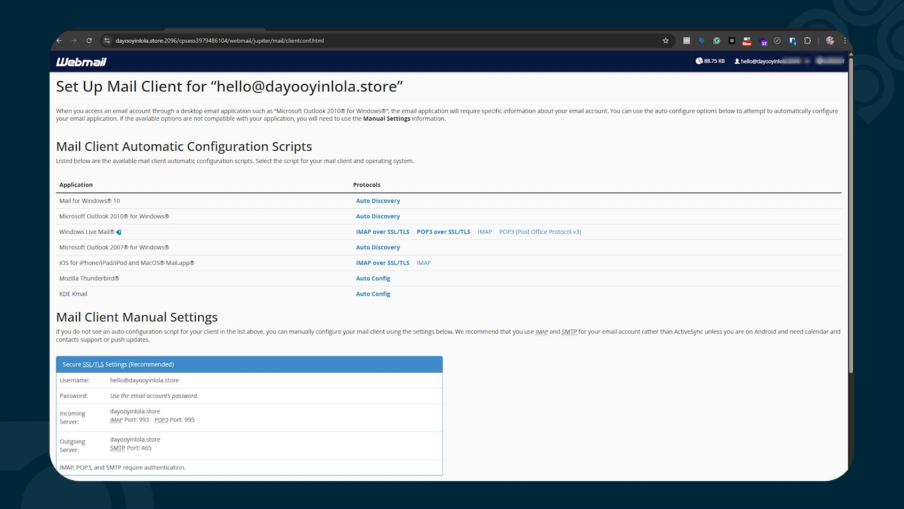
{"action": "left_click", "coordinate": [137, 25]}
Set the SMTP host to the site's domain, port 465, with SSL encryption.
{"action": "left_click", "coordinate": [279, 247]}
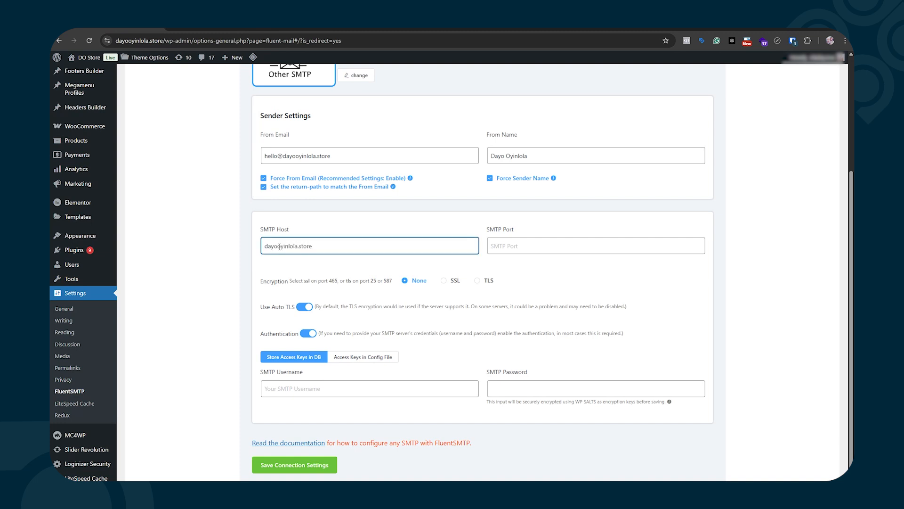
{"action": "key", "text": "Tab"}
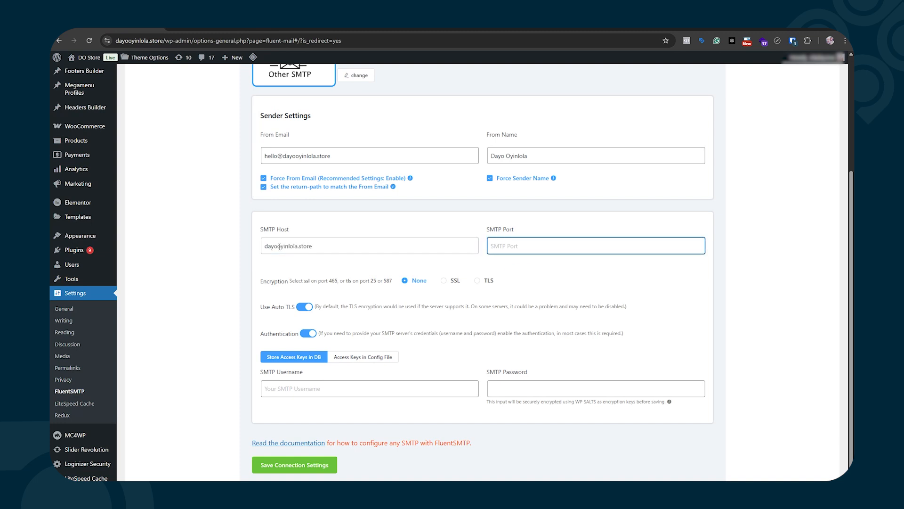
{"action": "type", "text": "465"}
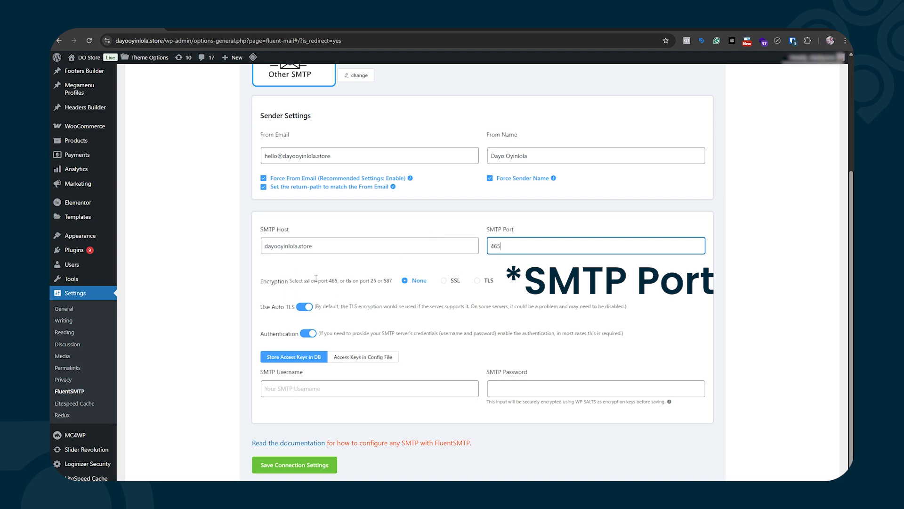
{"action": "left_click", "coordinate": [451, 283]}
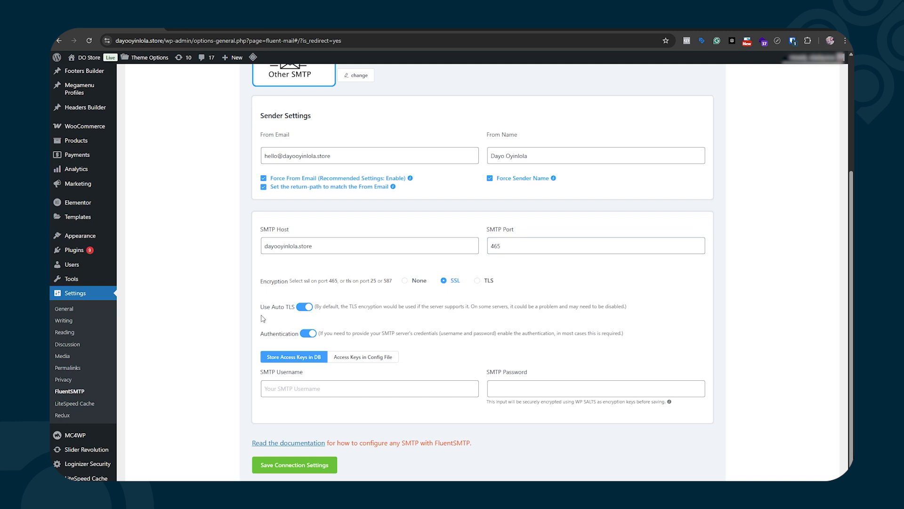
{"action": "scroll", "coordinate": [264, 316], "scroll_direction": "down", "scroll_amount": 1}
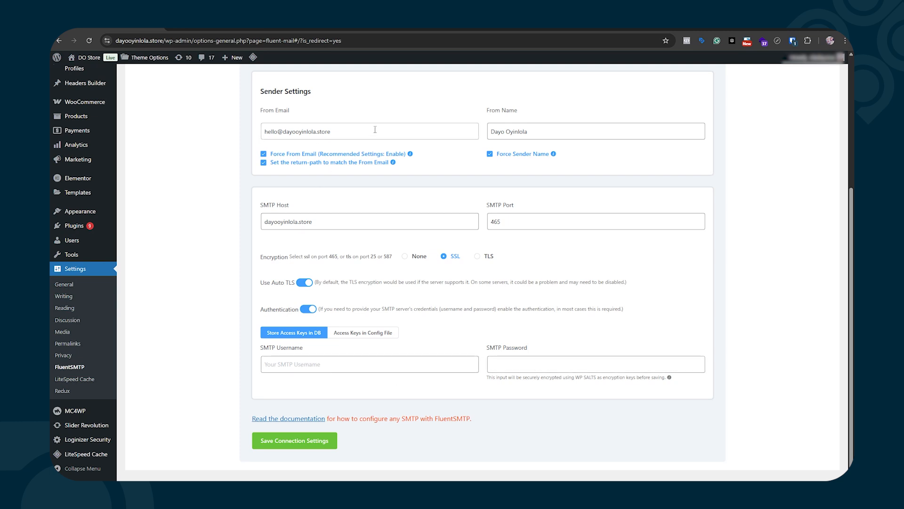
Enter the mailbox address as SMTP username, paste its password, and save the connection.
{"action": "left_click", "coordinate": [323, 362]}
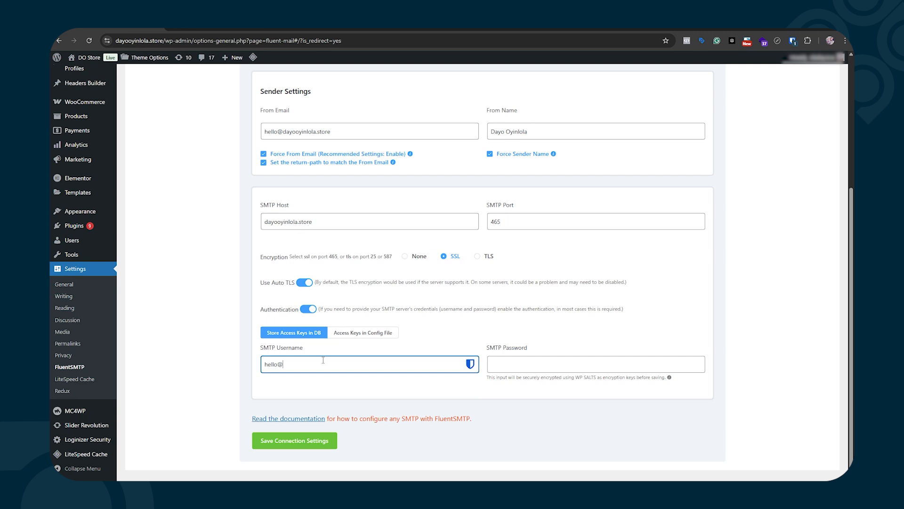
{"action": "key", "text": "Tab"}
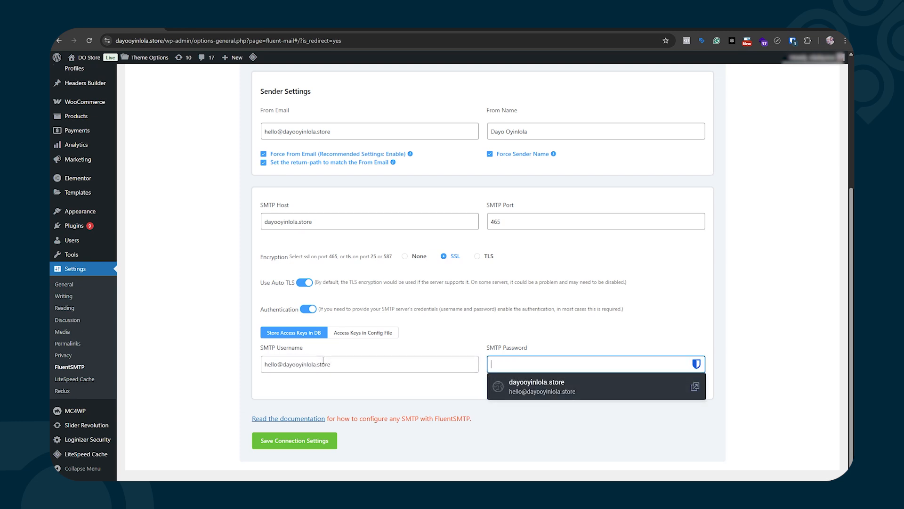
{"action": "key", "text": "ctrl+v"}
{"action": "left_click", "coordinate": [417, 391]}
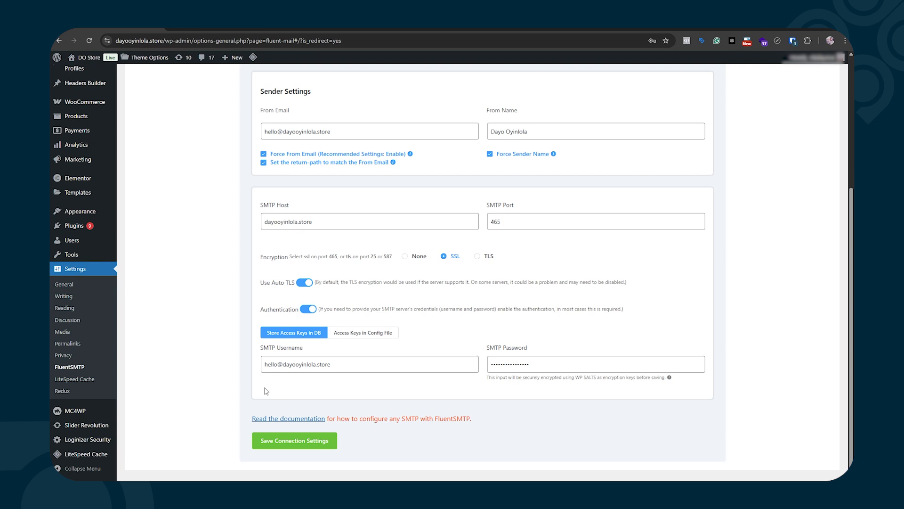
{"action": "left_click", "coordinate": [300, 442]}
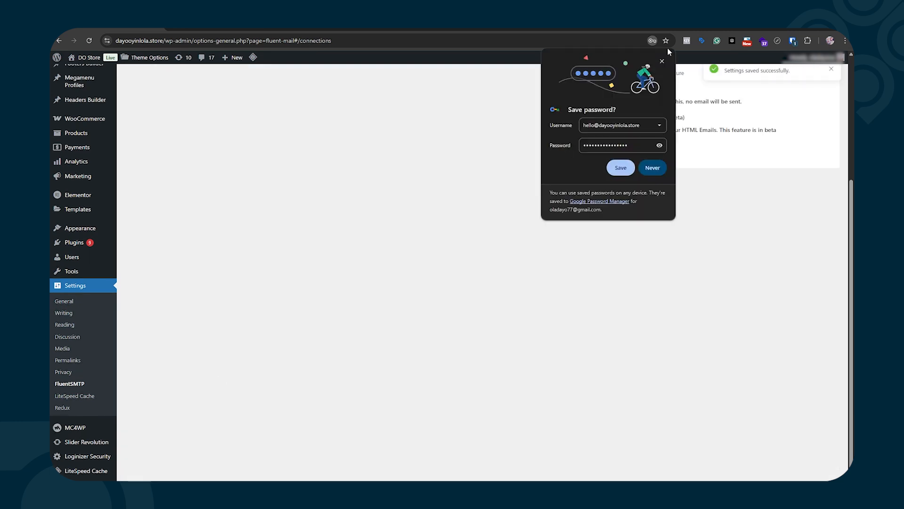
Send a test email from the site mailbox address via the Email Test form.
{"action": "scroll", "coordinate": [492, 238], "scroll_direction": "up", "scroll_amount": 5}
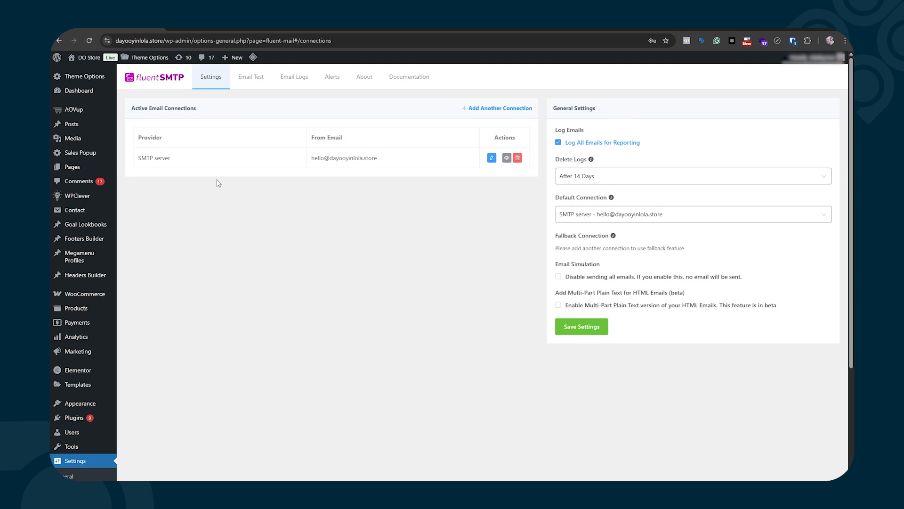
{"action": "left_click", "coordinate": [255, 81]}
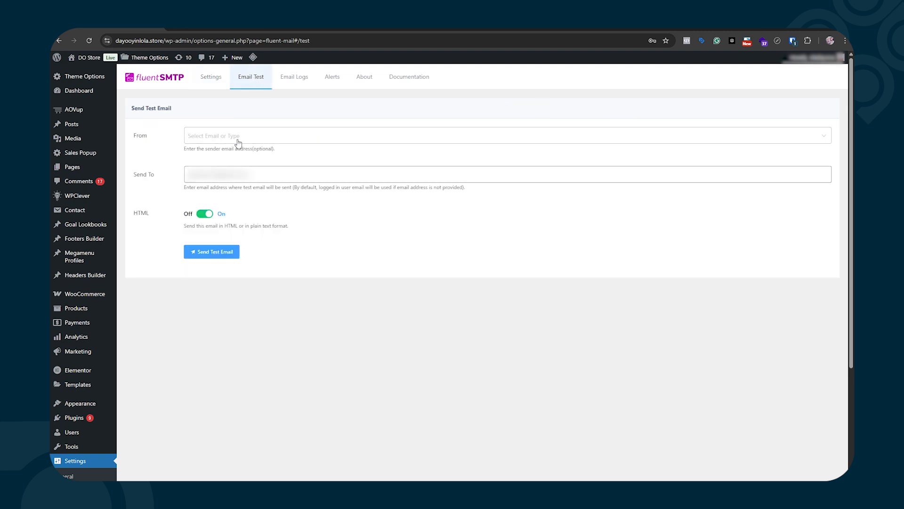
{"action": "left_click", "coordinate": [200, 141]}
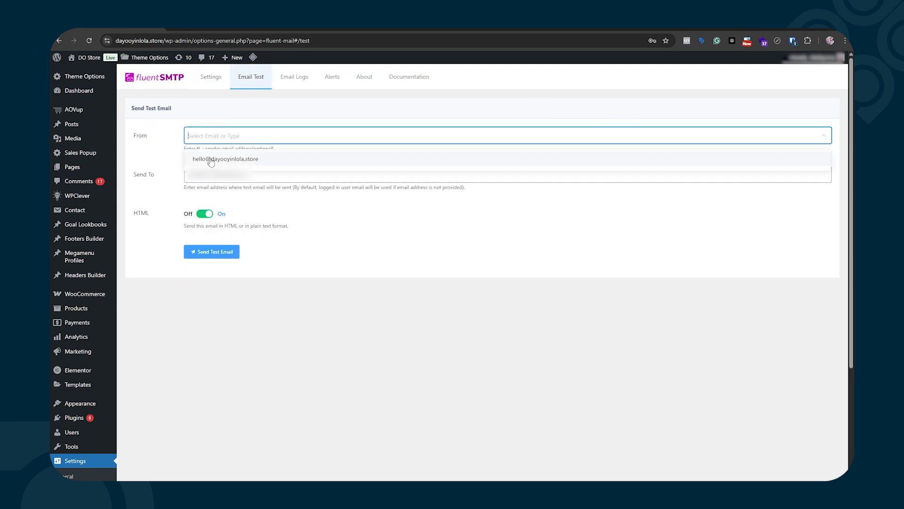
{"action": "left_click", "coordinate": [211, 160]}
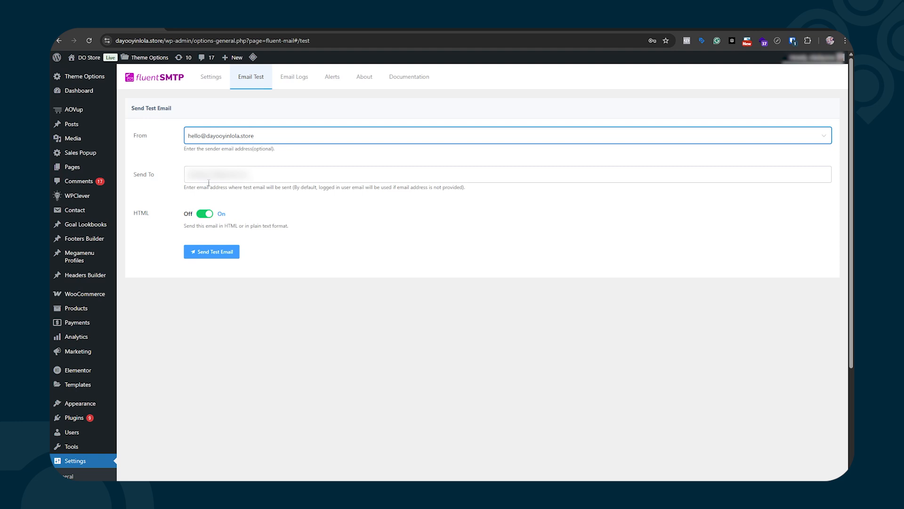
{"action": "left_click", "coordinate": [212, 253]}
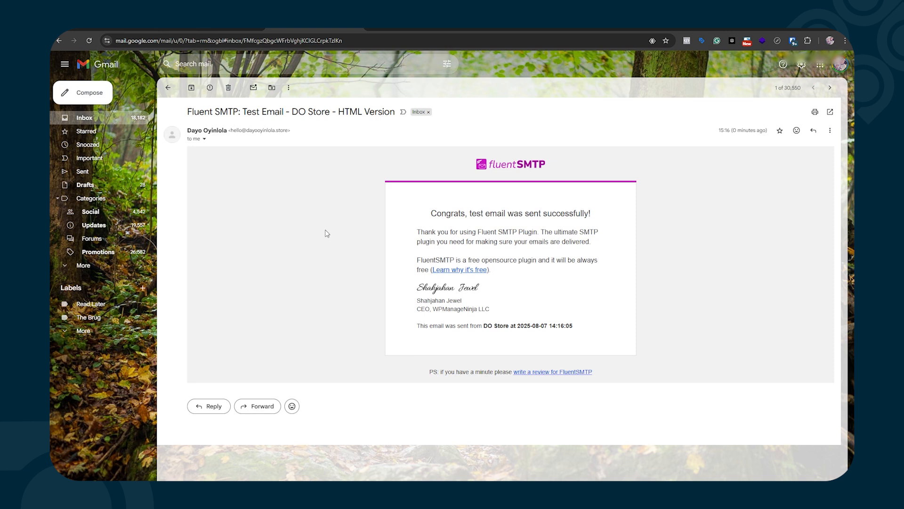
Expand the received test email's details in Gmail to check the sender.
{"action": "left_click", "coordinate": [205, 140]}
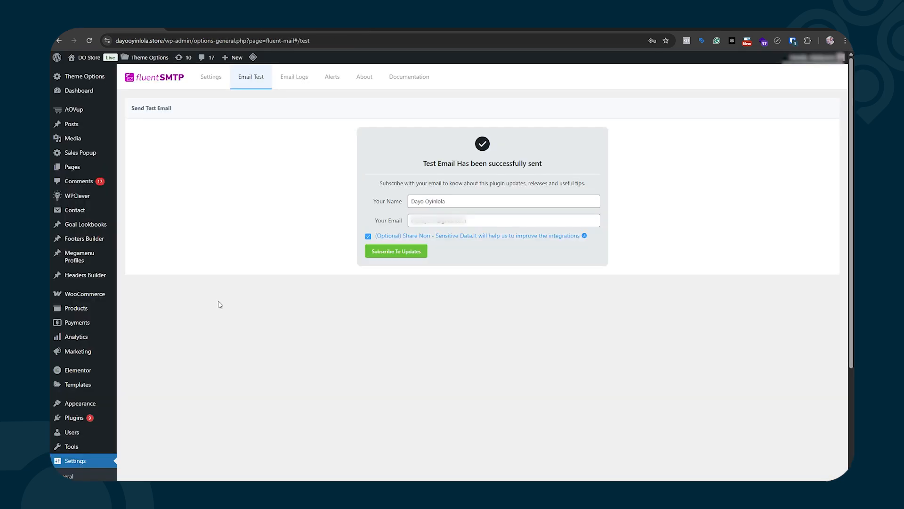
Set Delete Logs to After 60 Days in FluentSMTP settings and save.
{"action": "left_click", "coordinate": [211, 77]}
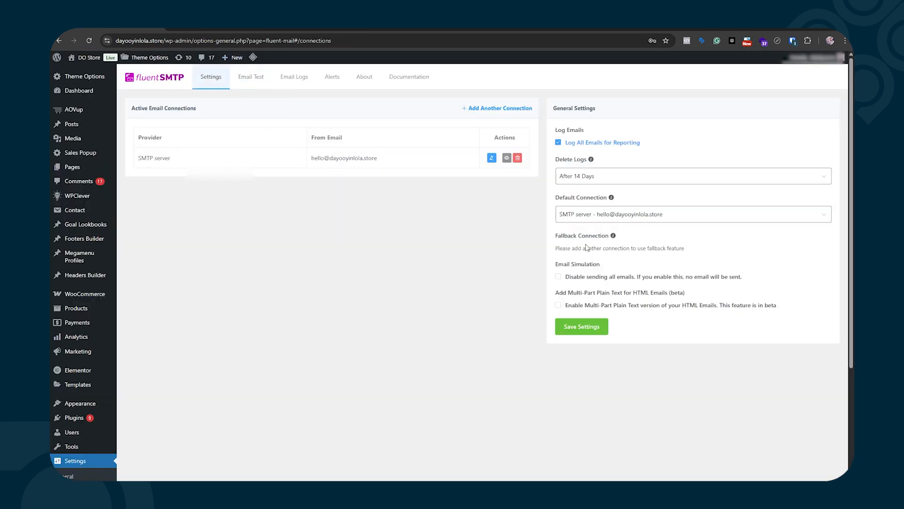
{"action": "left_click", "coordinate": [599, 180]}
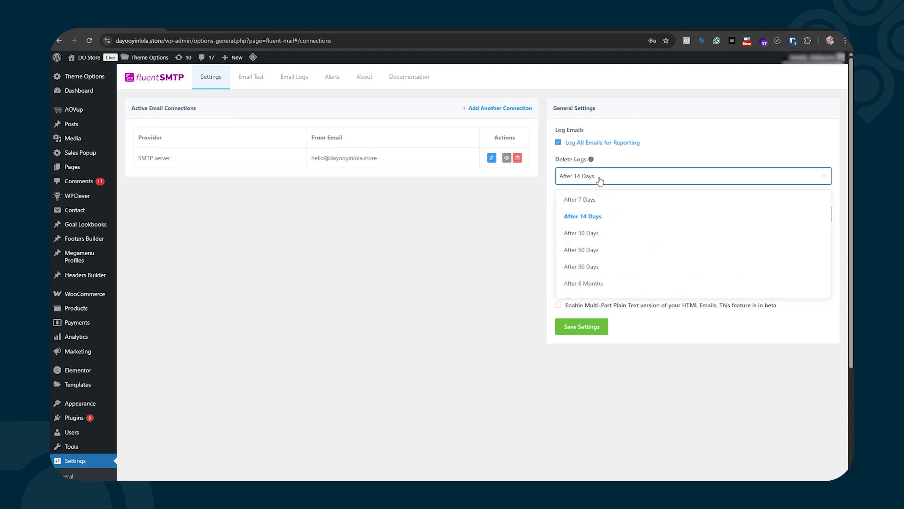
{"action": "left_click", "coordinate": [582, 255]}
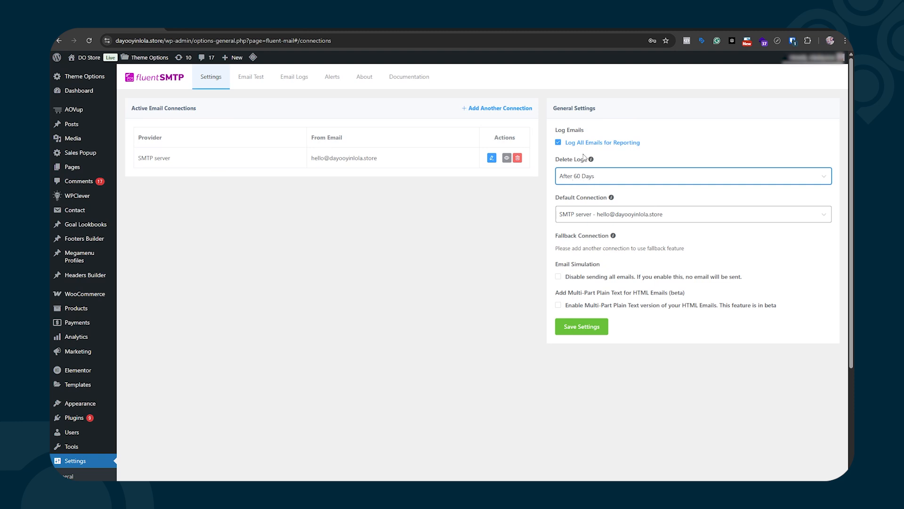
{"action": "left_click", "coordinate": [586, 331]}
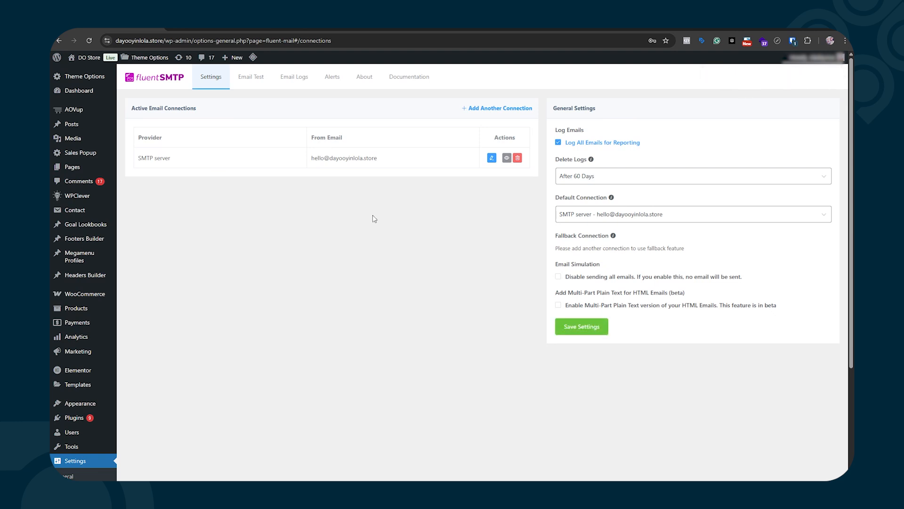
Check the test email's log entry, then filter Email Logs by Successful and Failed.
{"action": "left_click", "coordinate": [286, 78]}
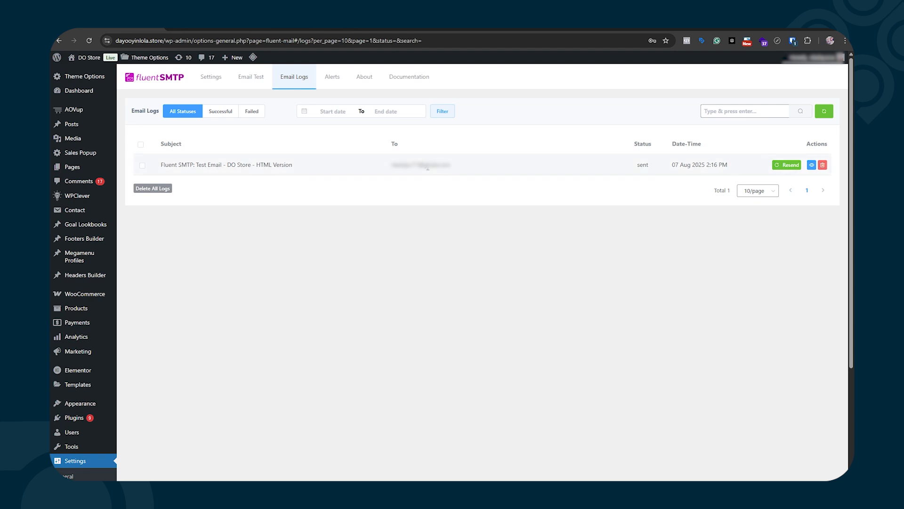
{"action": "left_click", "coordinate": [211, 165]}
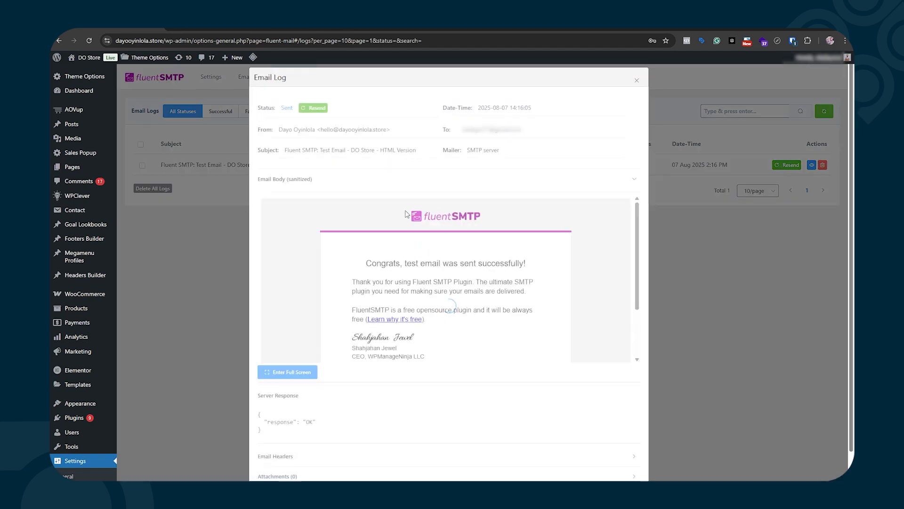
{"action": "key", "text": "Escape"}
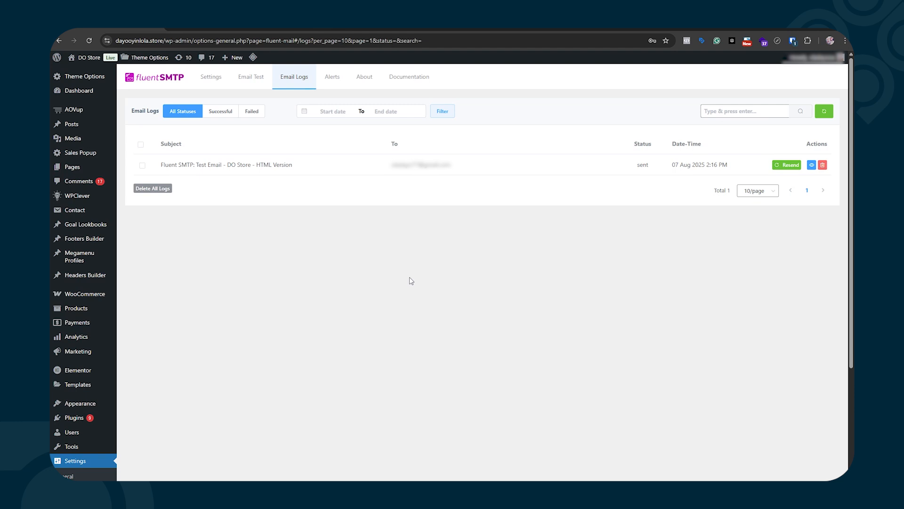
{"action": "left_click", "coordinate": [217, 112]}
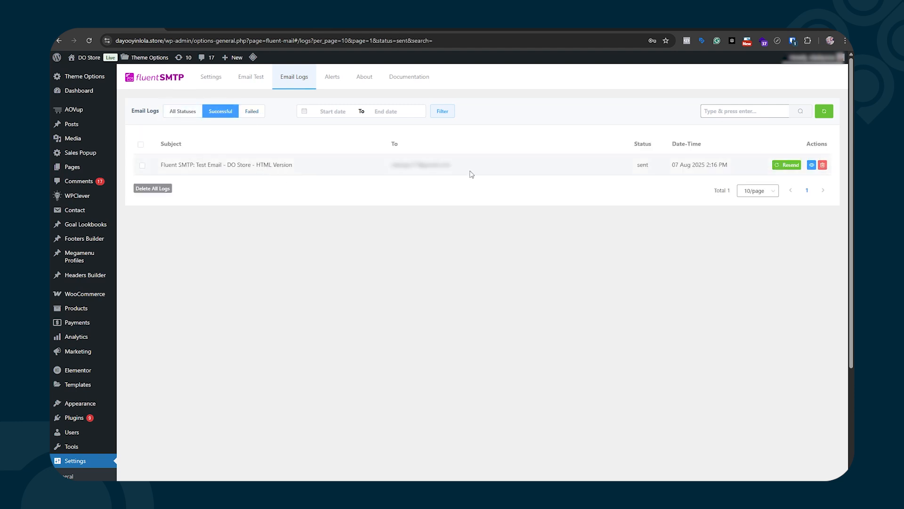
{"action": "left_click", "coordinate": [251, 112]}
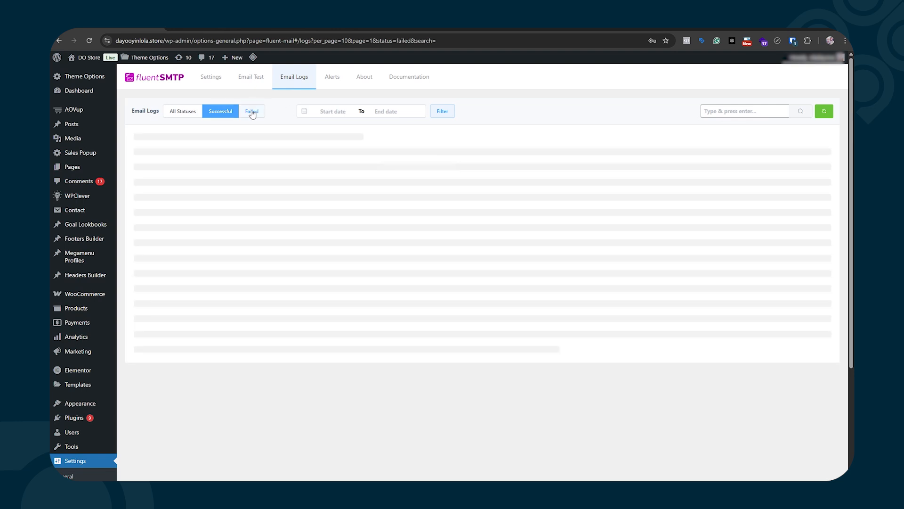